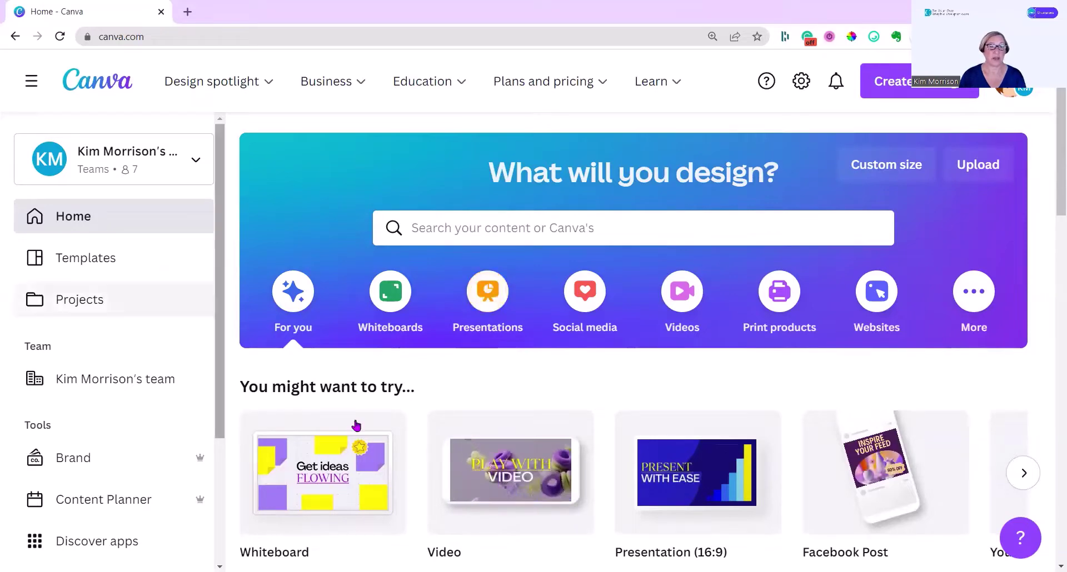
Scroll to Recent designs and open the options menu for 'Copy of Whiteboards Cover'
{"action": "scroll", "coordinate": [356, 426], "scroll_direction": "down", "scroll_amount": 5}
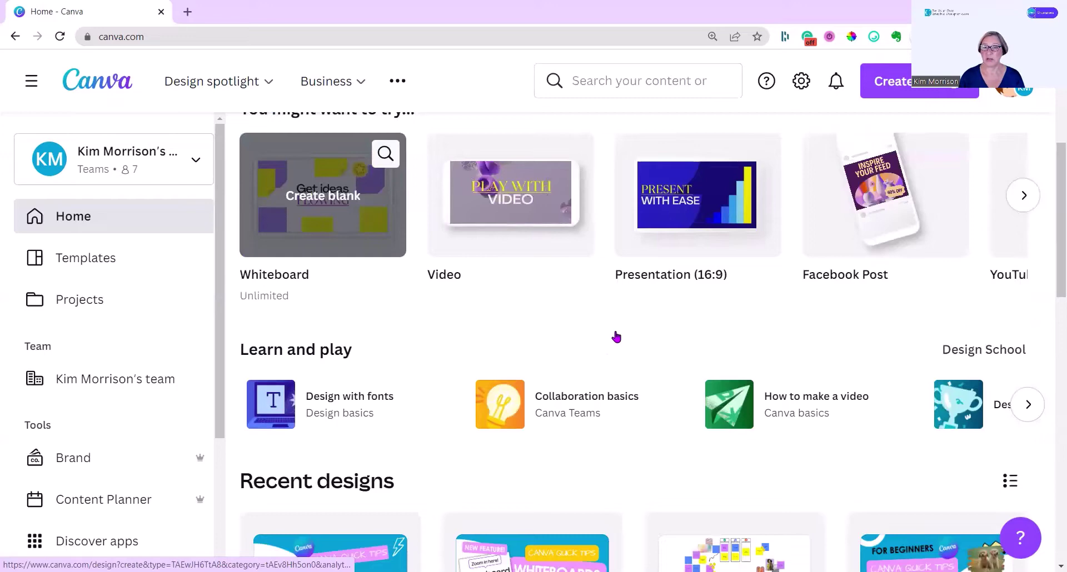
{"action": "scroll", "coordinate": [616, 336], "scroll_direction": "down", "scroll_amount": 4}
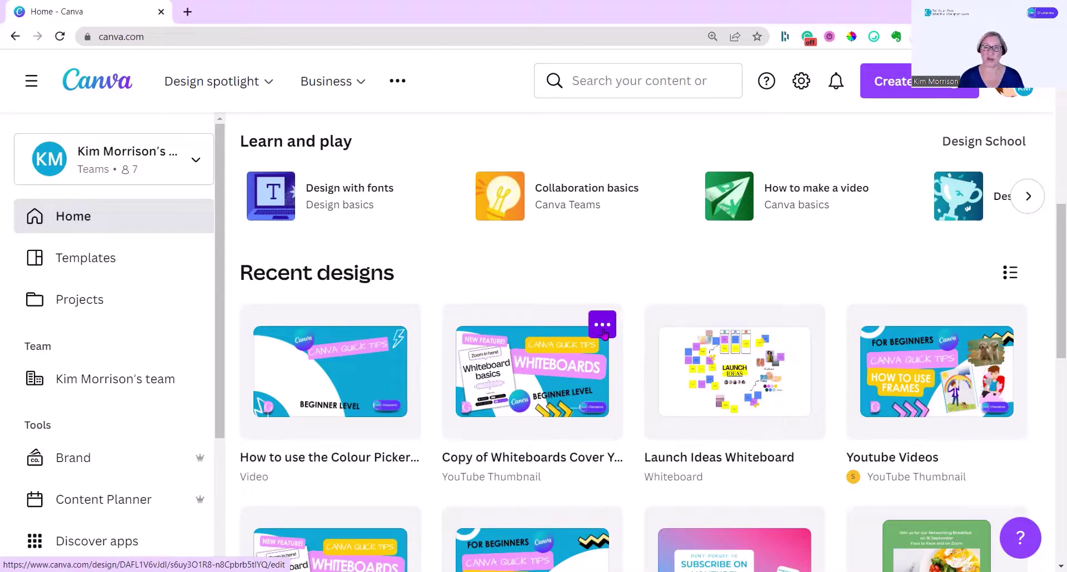
{"action": "left_click", "coordinate": [602, 326]}
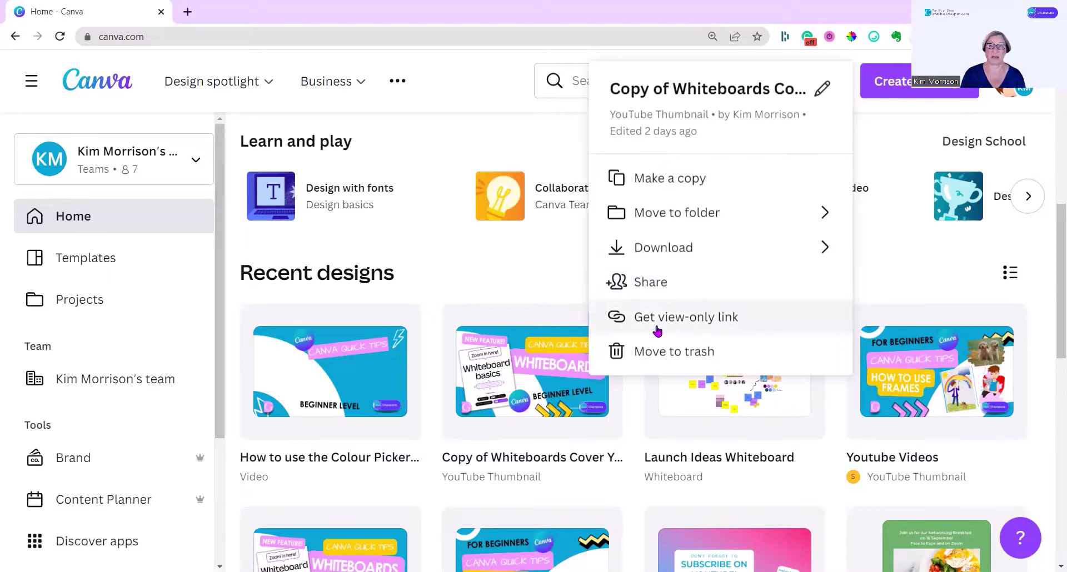
Open Share for the whiteboards cover design and set the team to Can view
{"action": "left_click", "coordinate": [657, 287]}
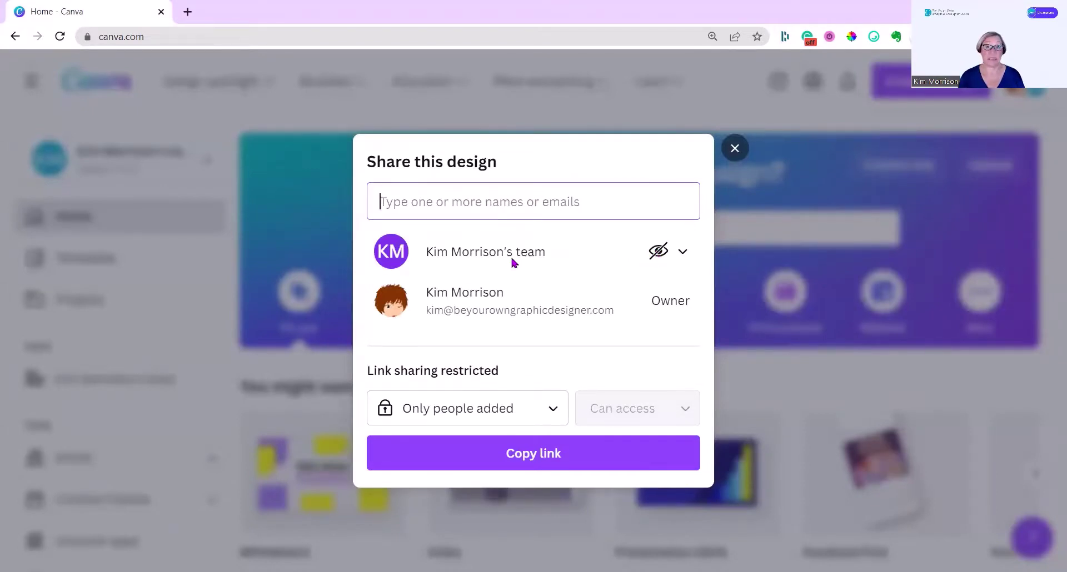
{"action": "left_click", "coordinate": [678, 256]}
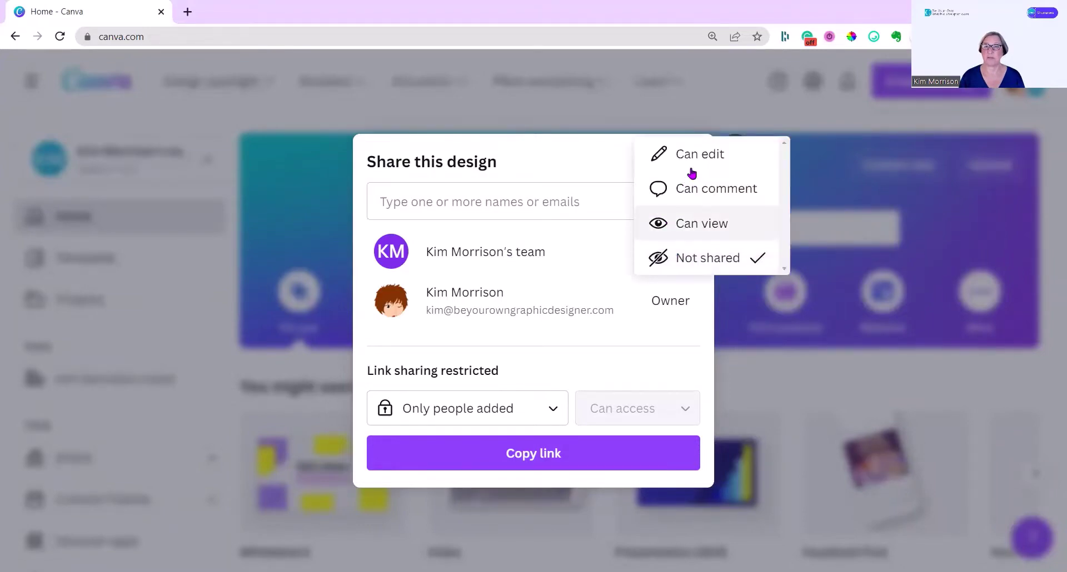
{"action": "left_click", "coordinate": [686, 225]}
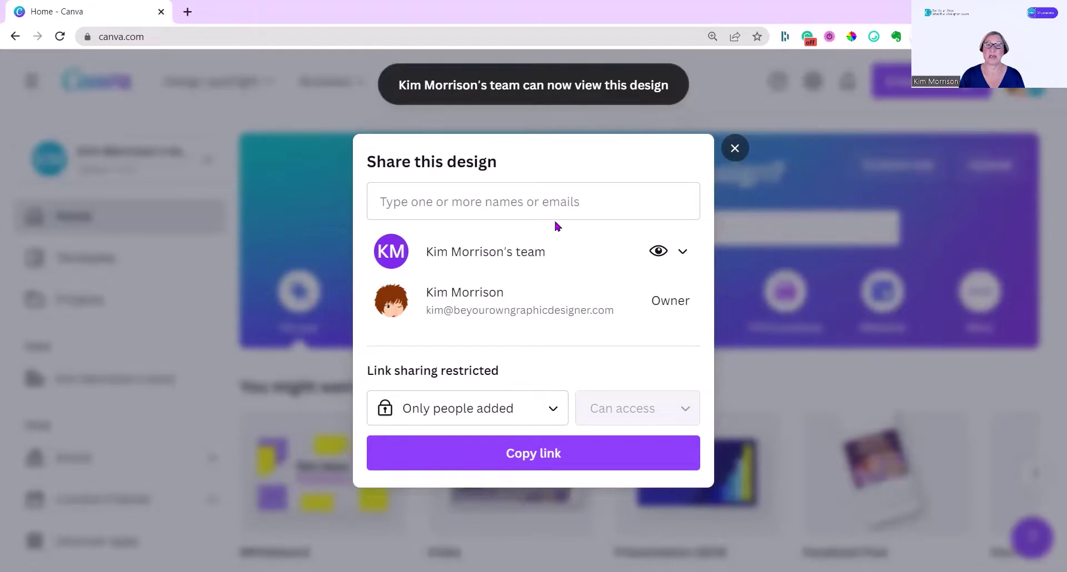
Invite Kim as an editor with the note 'This is a demo for my Share video'
{"action": "left_click", "coordinate": [464, 206]}
{"action": "type", "text": "Kim"}
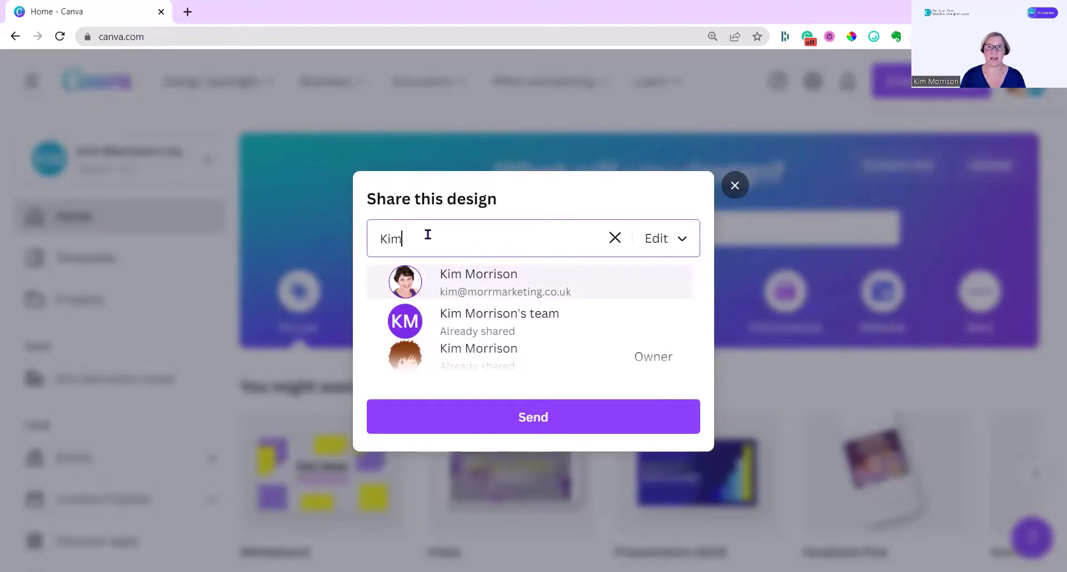
{"action": "left_click", "coordinate": [398, 281]}
{"action": "type", "text": "This is a demo for my Share v"}
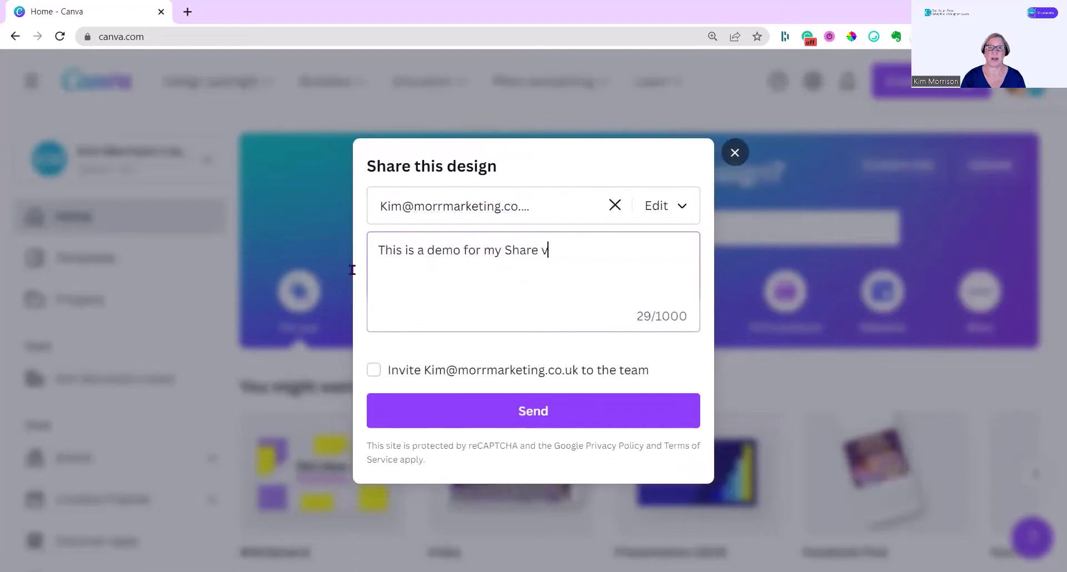
{"action": "type", "text": "ideo"}
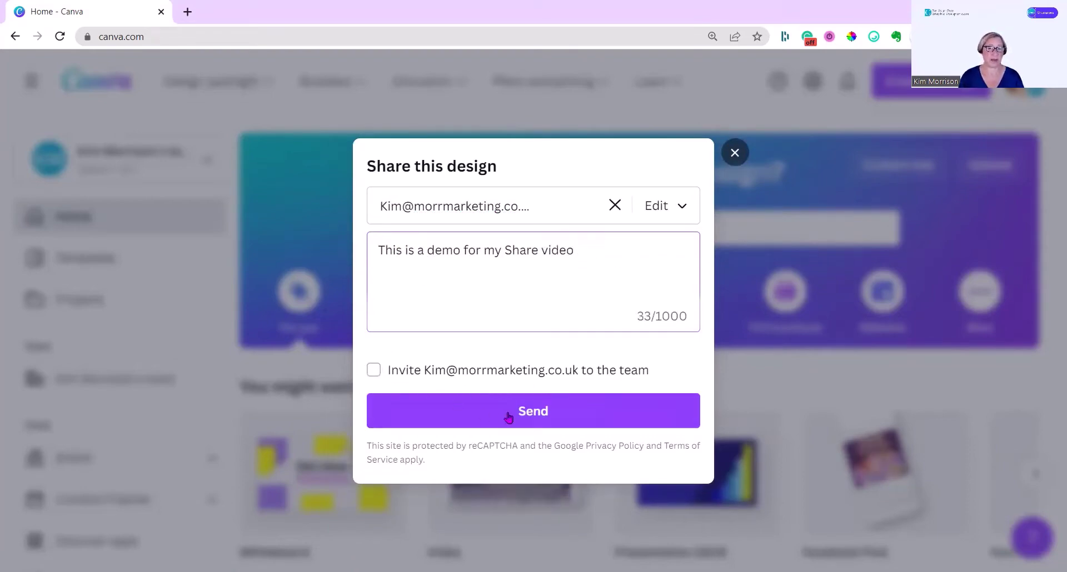
{"action": "left_click", "coordinate": [525, 418]}
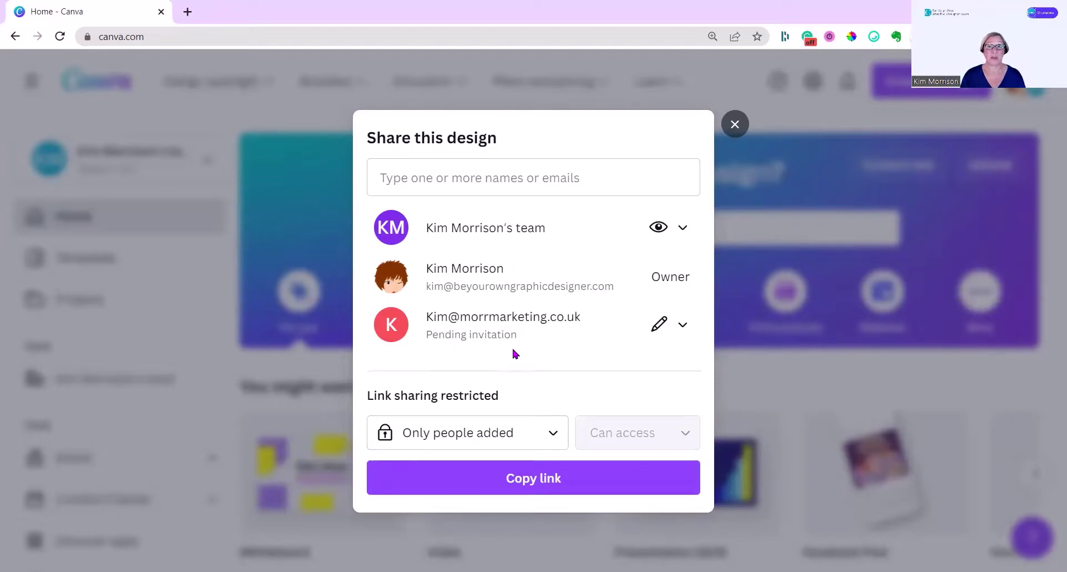
Close the Share dialog and show the Folders tab in Projects
{"action": "left_click", "coordinate": [203, 241]}
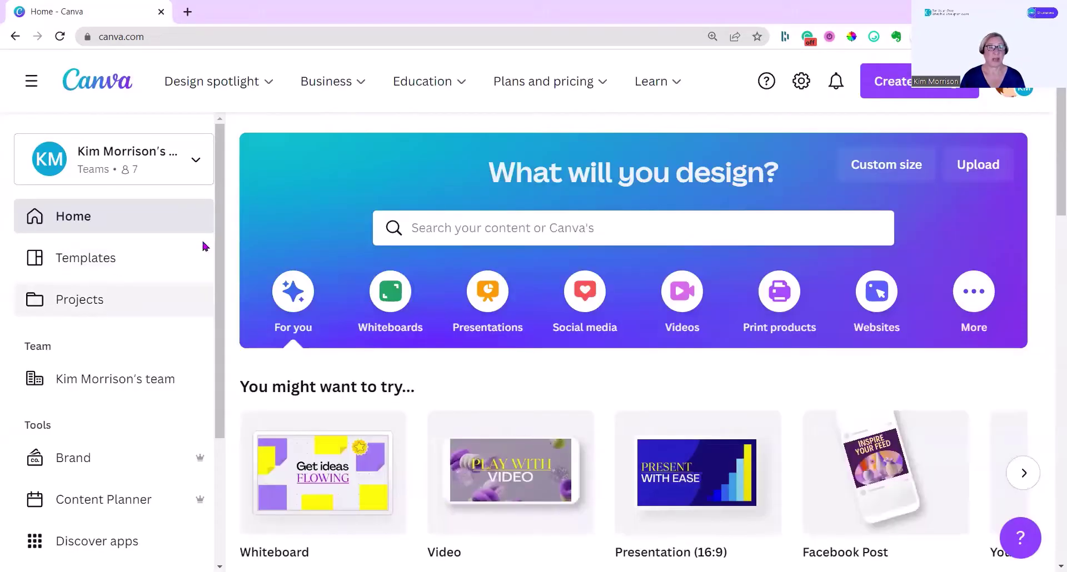
{"action": "left_click", "coordinate": [72, 302]}
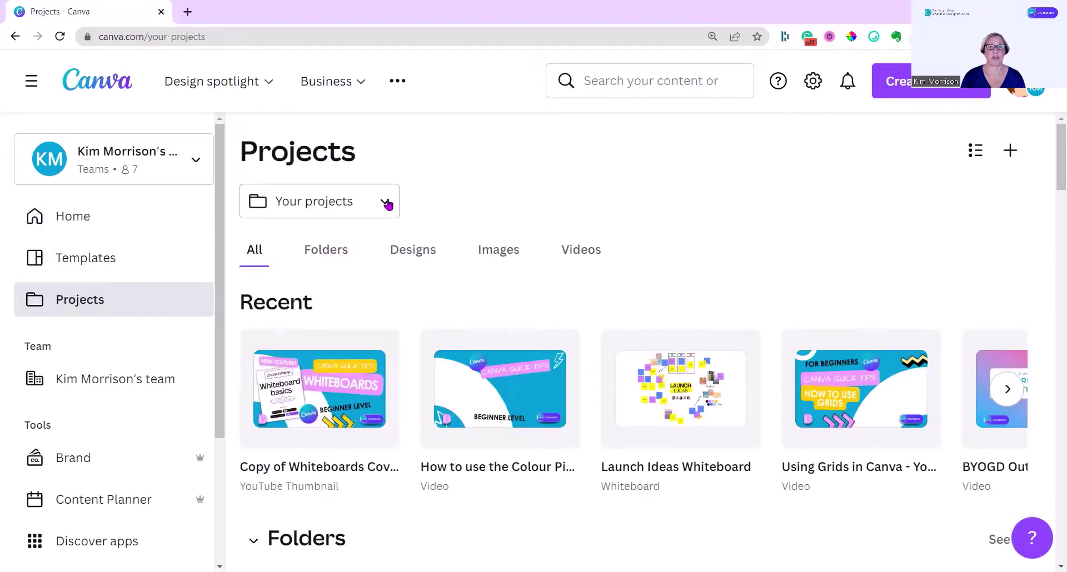
{"action": "left_click", "coordinate": [387, 204]}
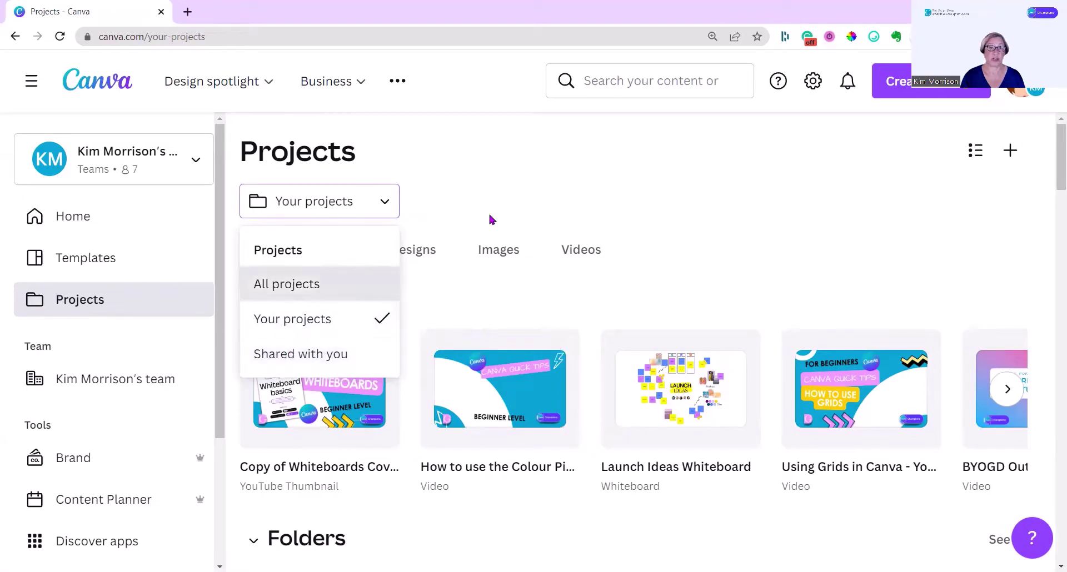
{"action": "left_click", "coordinate": [384, 205]}
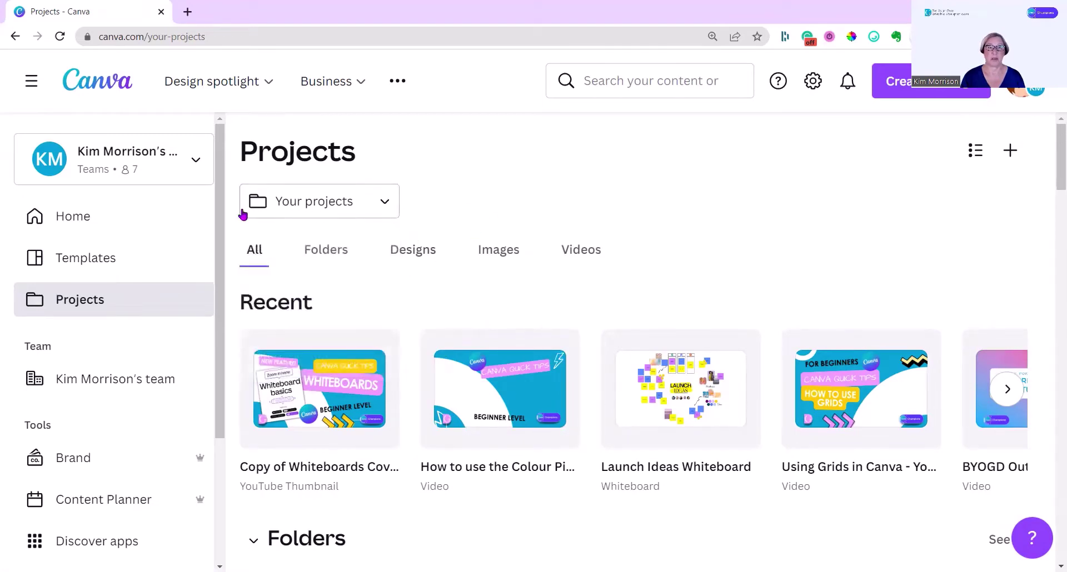
{"action": "left_click", "coordinate": [332, 252]}
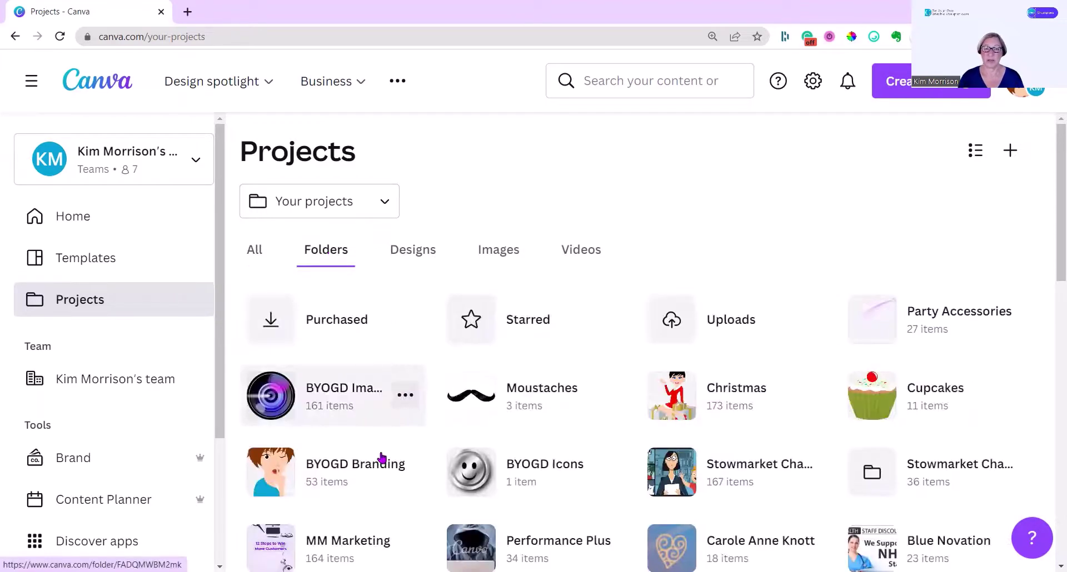
{"action": "mouse_move", "coordinate": [334, 473]}
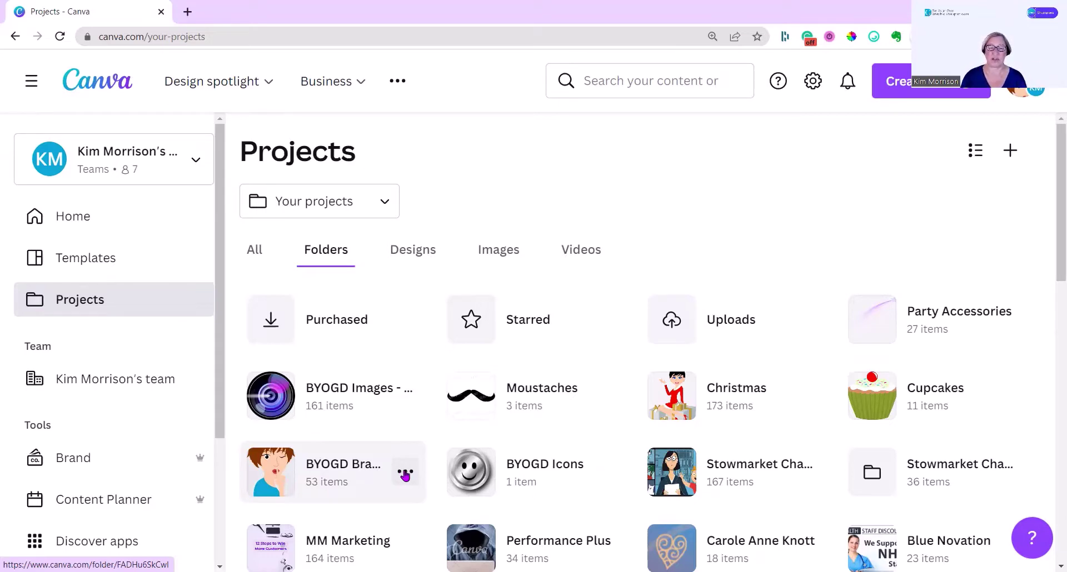
Open sharing for the BYOGD Branding folder and set the team permission to Not shared
{"action": "left_click", "coordinate": [405, 476]}
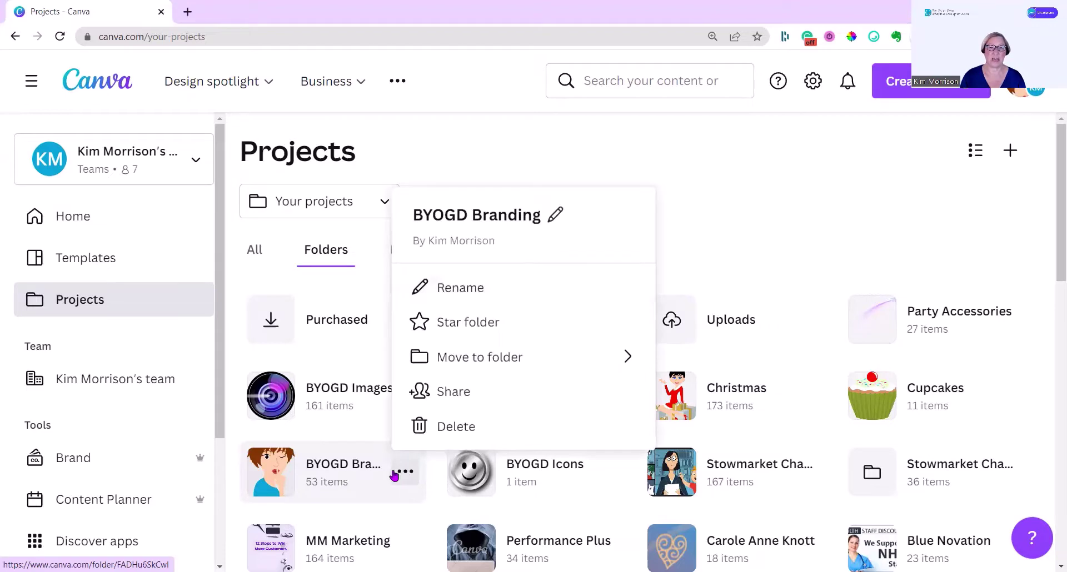
{"action": "left_click", "coordinate": [453, 393]}
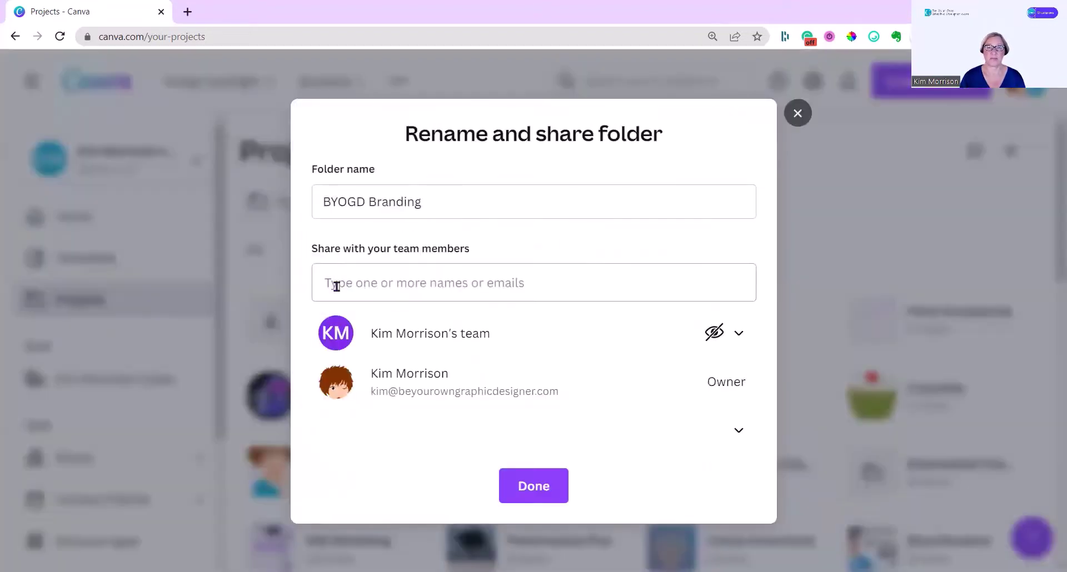
{"action": "left_click", "coordinate": [742, 335]}
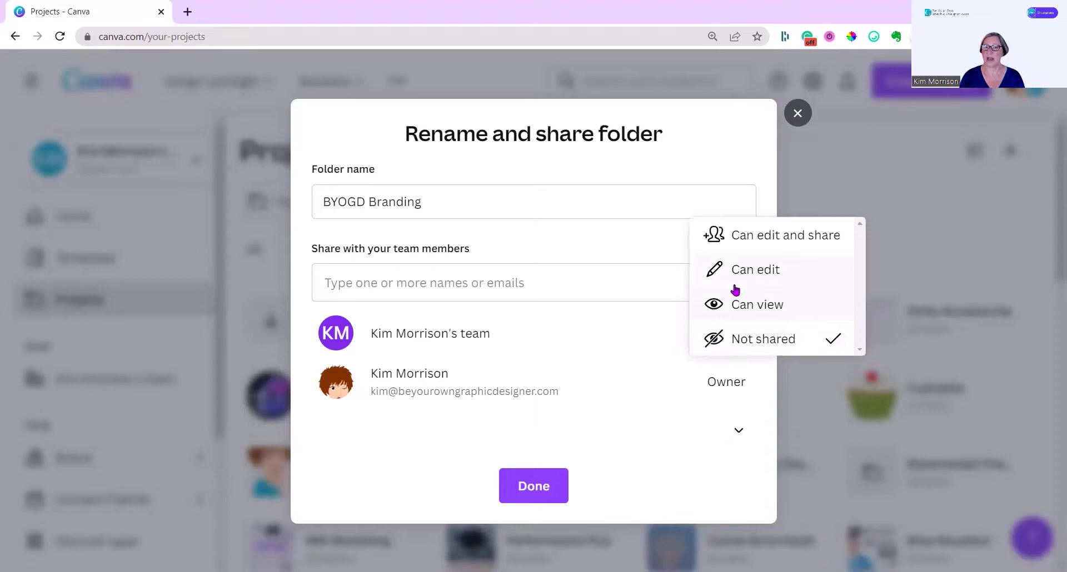
{"action": "left_click", "coordinate": [740, 303]}
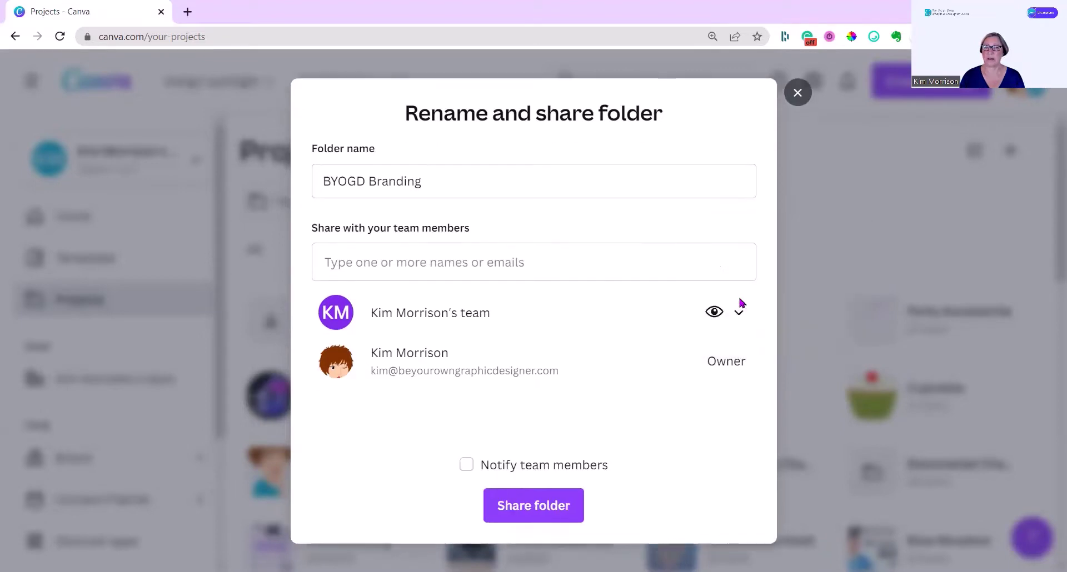
{"action": "left_click", "coordinate": [736, 315]}
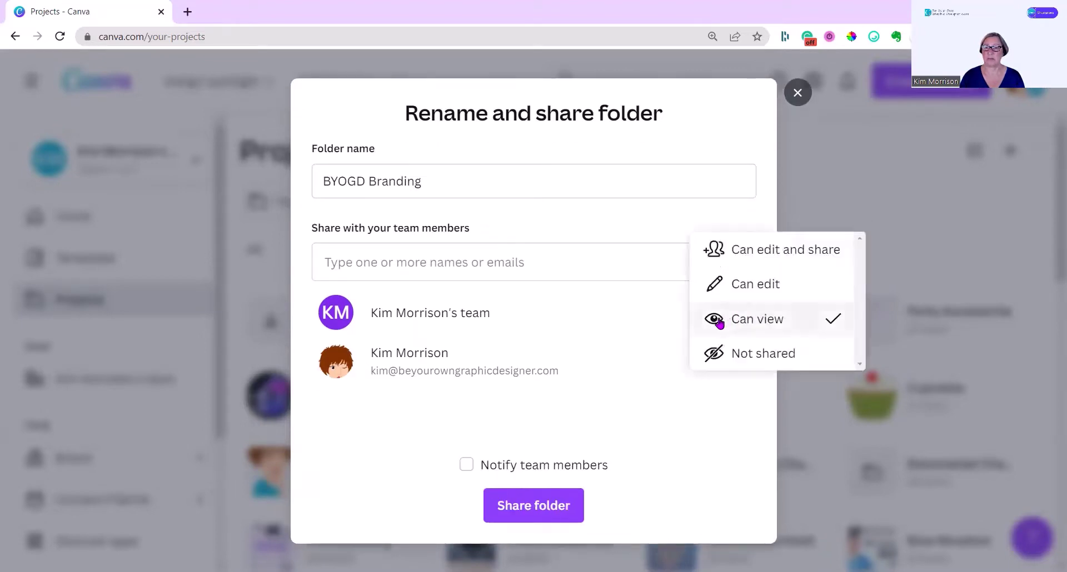
{"action": "left_click", "coordinate": [759, 286]}
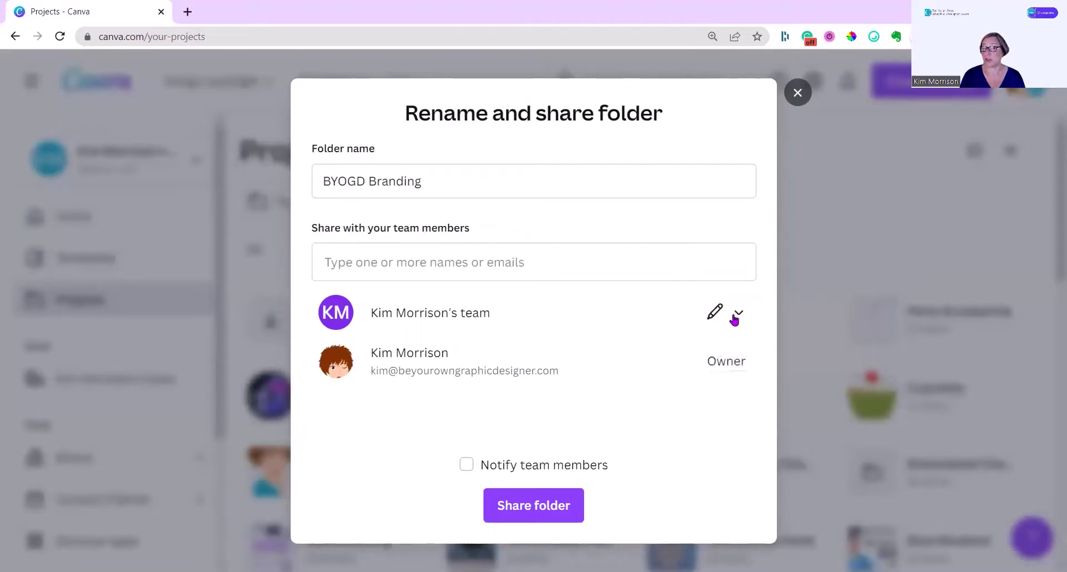
{"action": "left_click", "coordinate": [739, 314]}
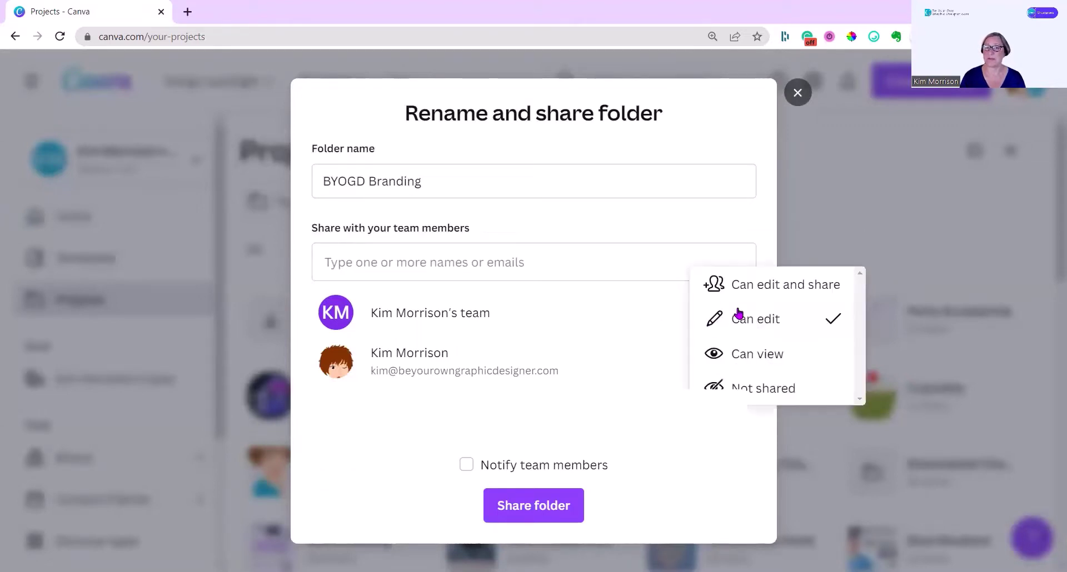
{"action": "left_click", "coordinate": [722, 384]}
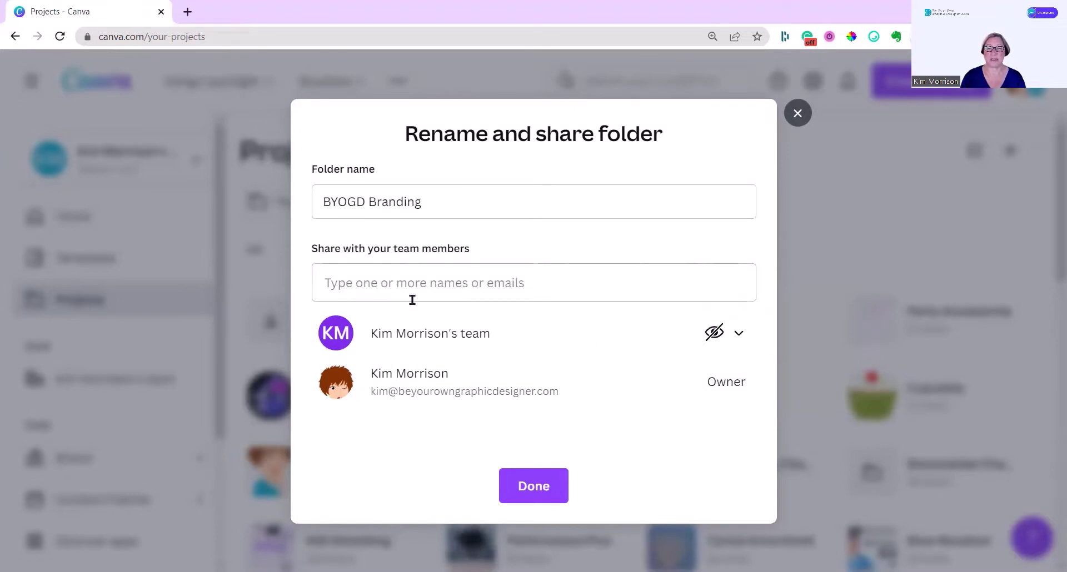
Add Kim as an editor of BYOGD Branding, with Notify team members ticked, and share the folder
{"action": "left_click", "coordinate": [332, 281]}
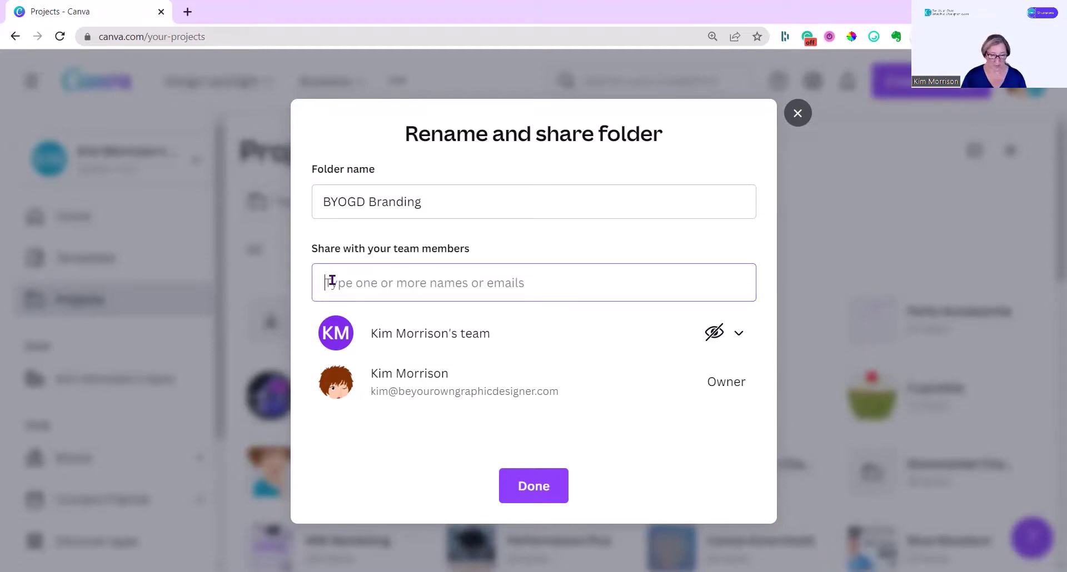
{"action": "type", "text": "Kim"}
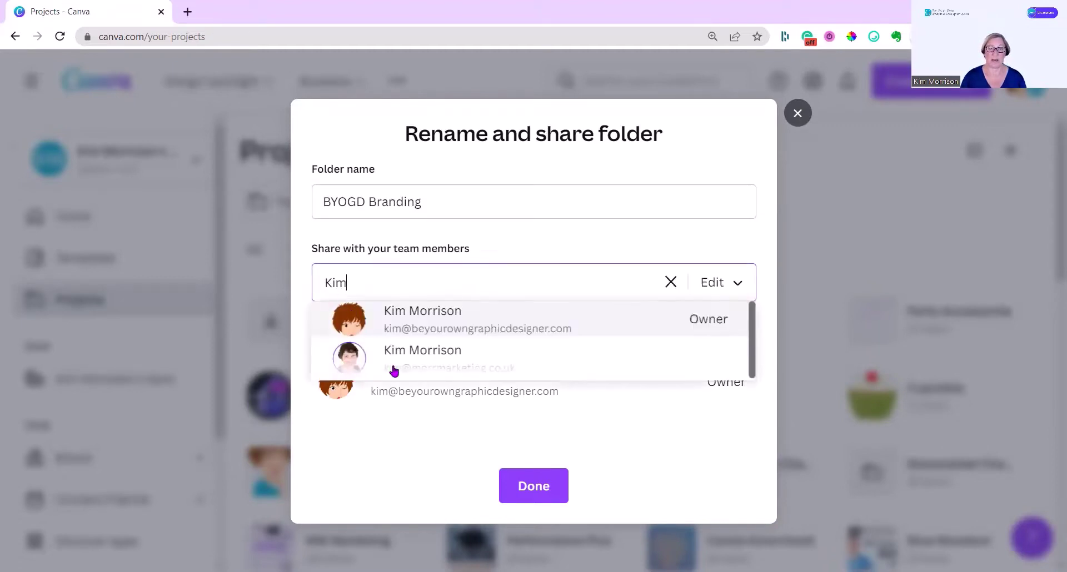
{"action": "left_click", "coordinate": [394, 361]}
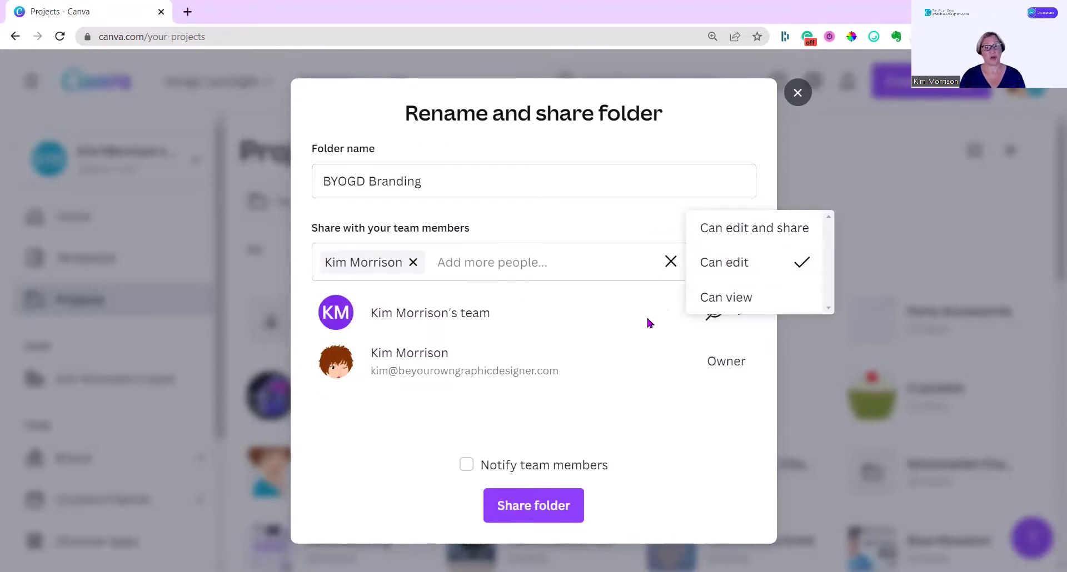
{"action": "left_click", "coordinate": [464, 468]}
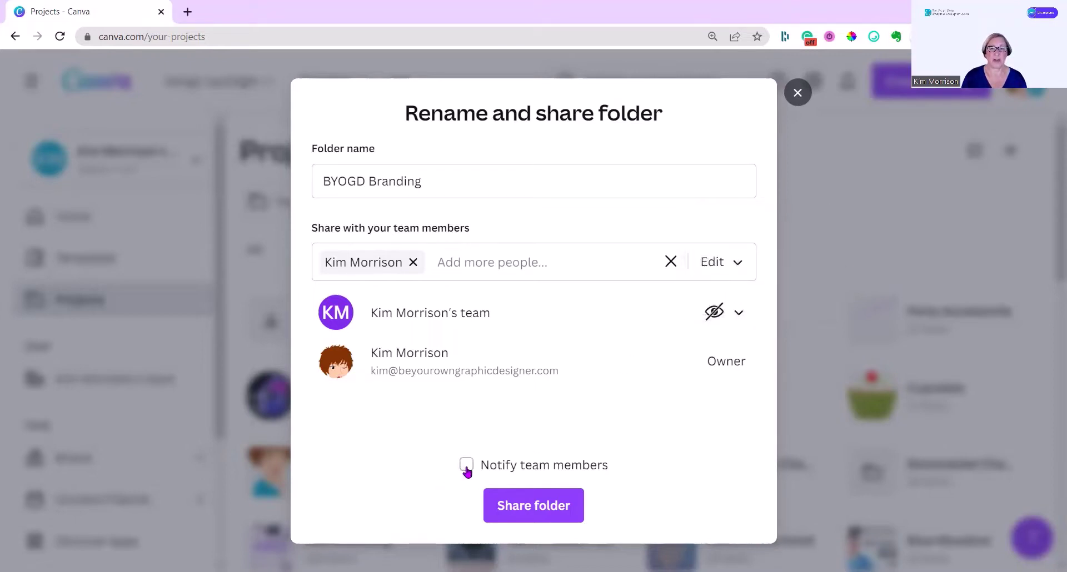
{"action": "left_click", "coordinate": [469, 466]}
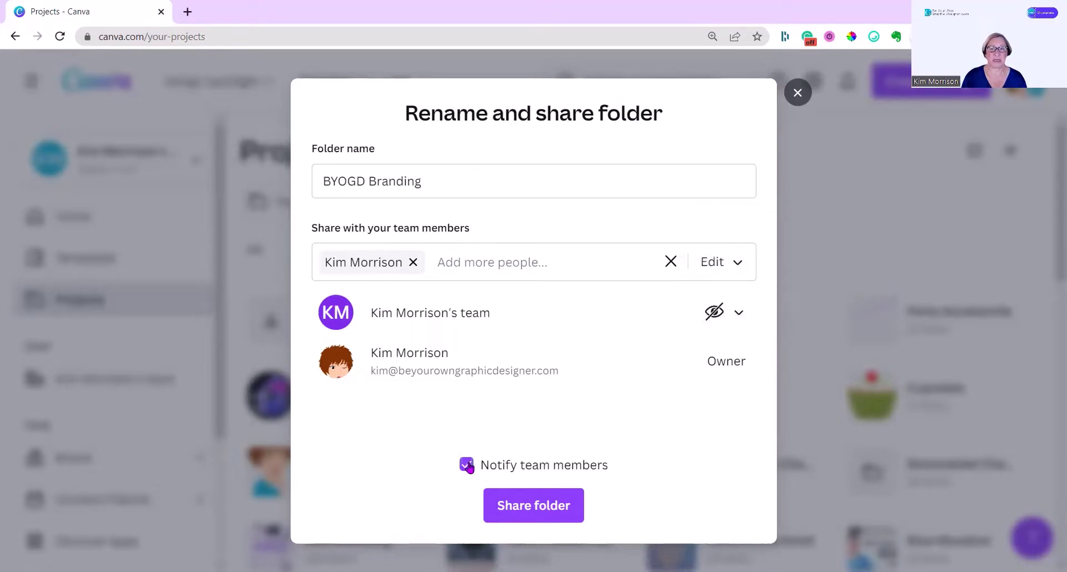
{"action": "left_click", "coordinate": [535, 516]}
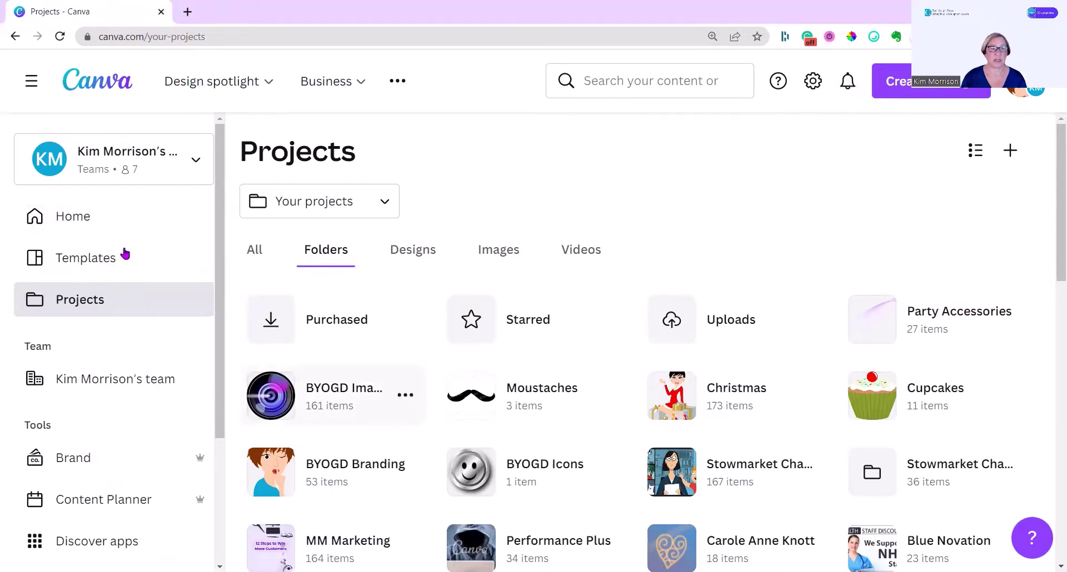
Open the 'How to use the Colour Picker' video and add Kim to its share invite with Can edit
{"action": "left_click", "coordinate": [73, 228]}
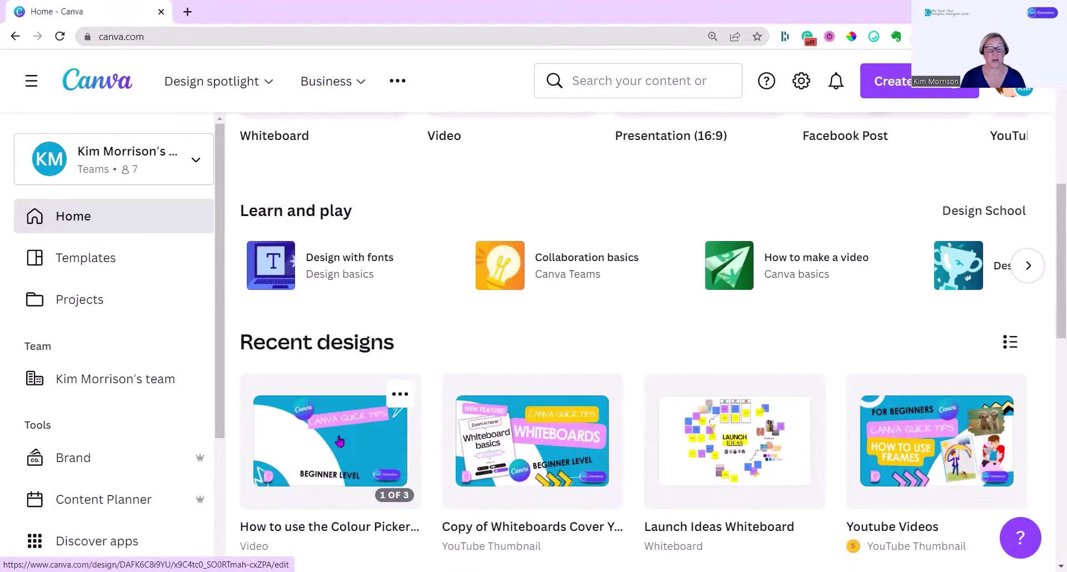
{"action": "left_click", "coordinate": [339, 441]}
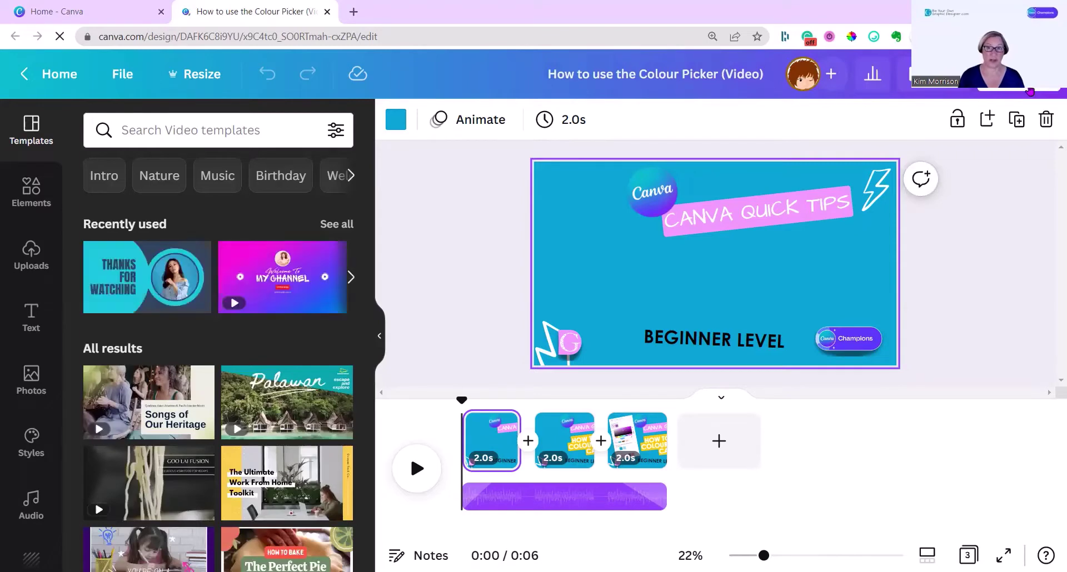
{"action": "left_click", "coordinate": [972, 74]}
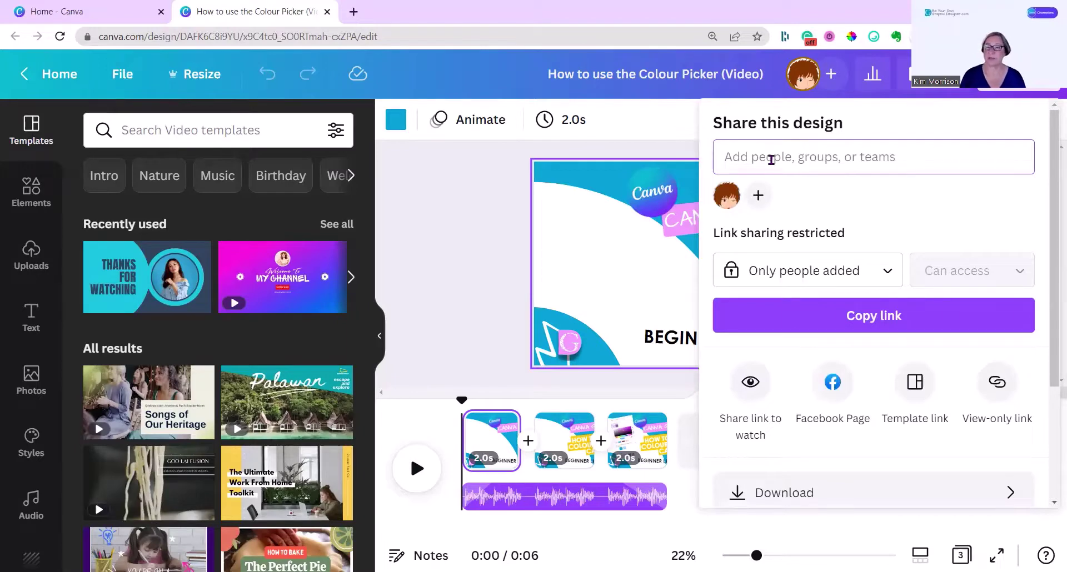
{"action": "type", "text": "Ki"}
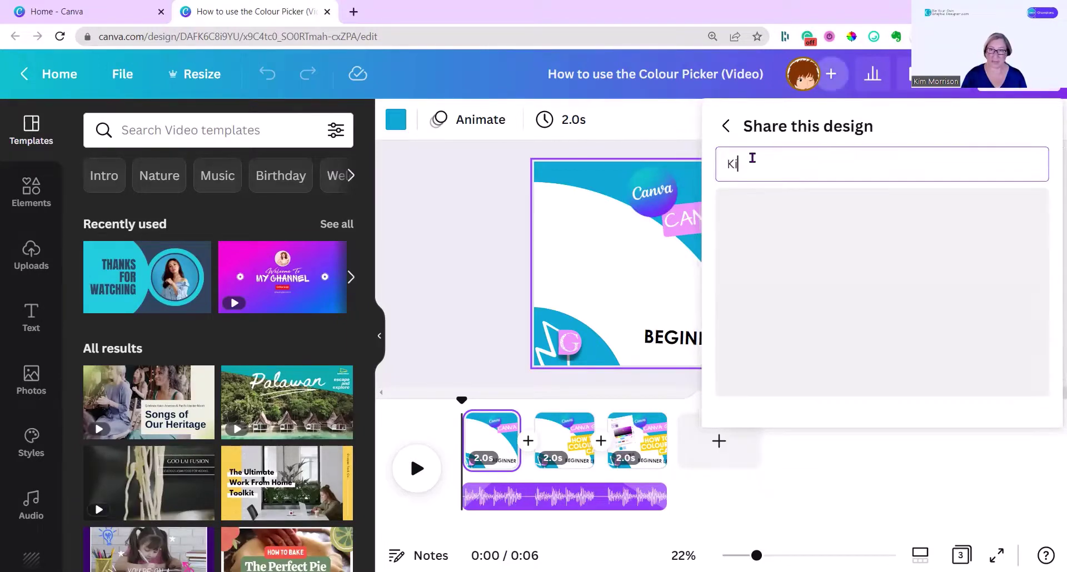
{"action": "type", "text": "m"}
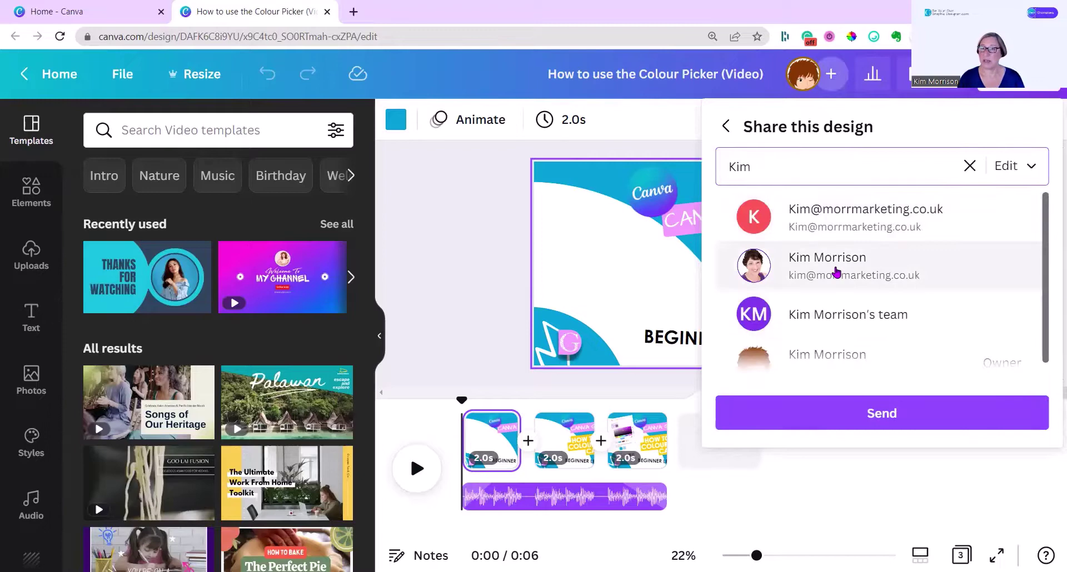
{"action": "left_click", "coordinate": [834, 264]}
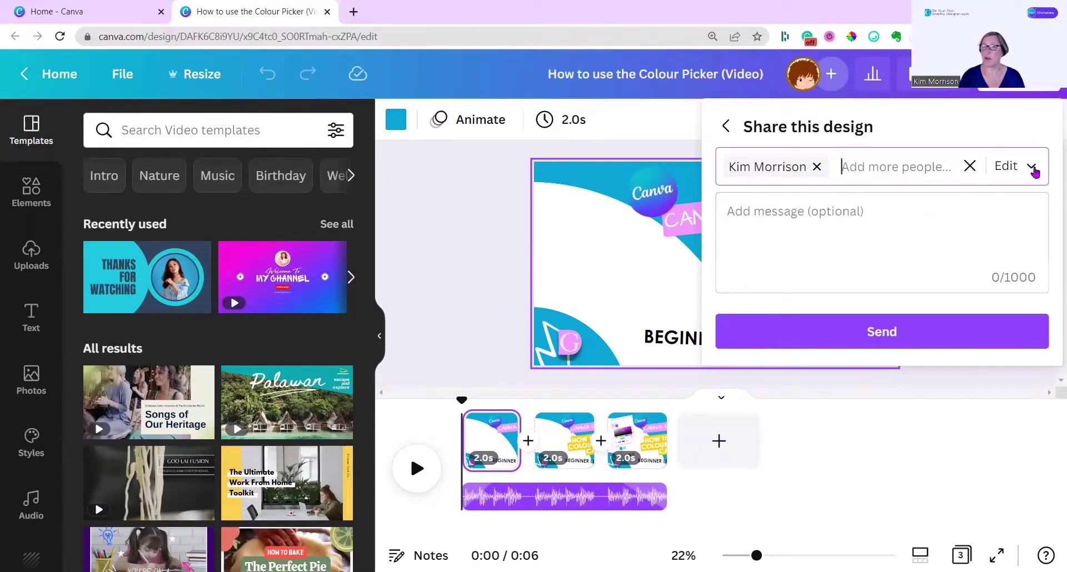
{"action": "left_click", "coordinate": [1031, 166]}
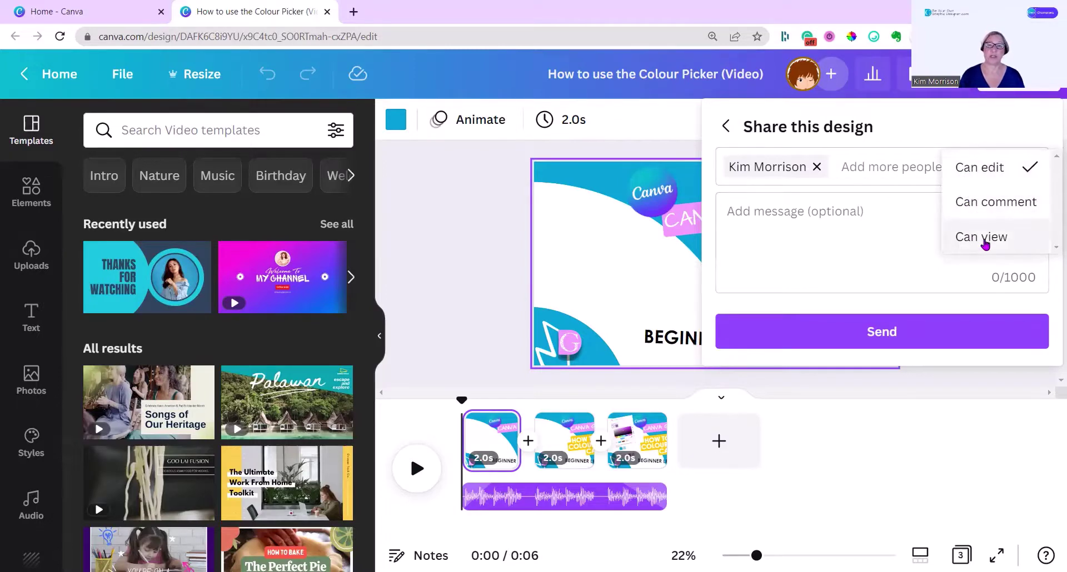
{"action": "left_click", "coordinate": [748, 217]}
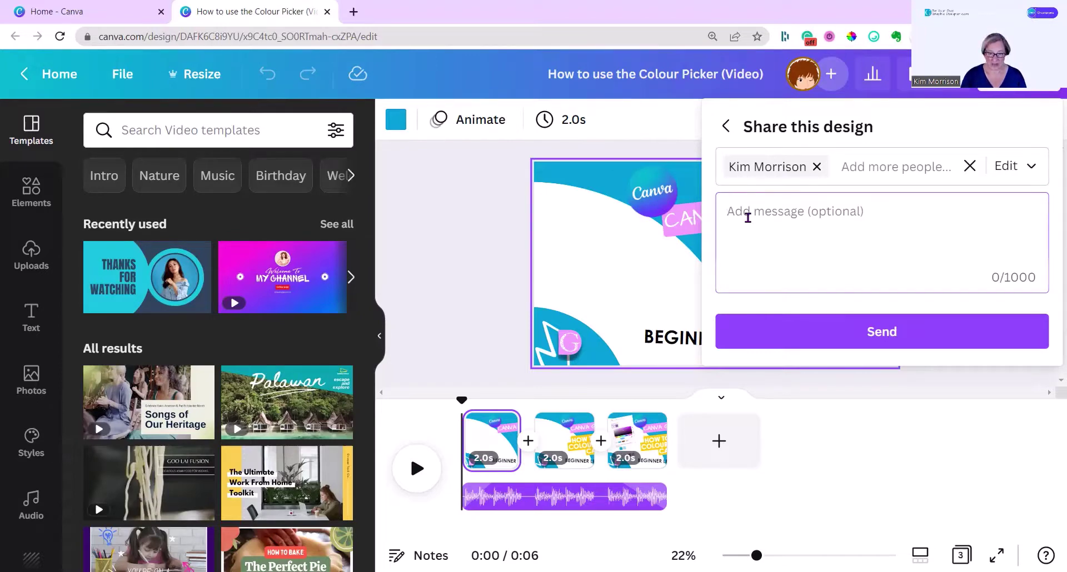
Send the invite with the note 'This is another demo for my Share video'
{"action": "type", "text": "T"}
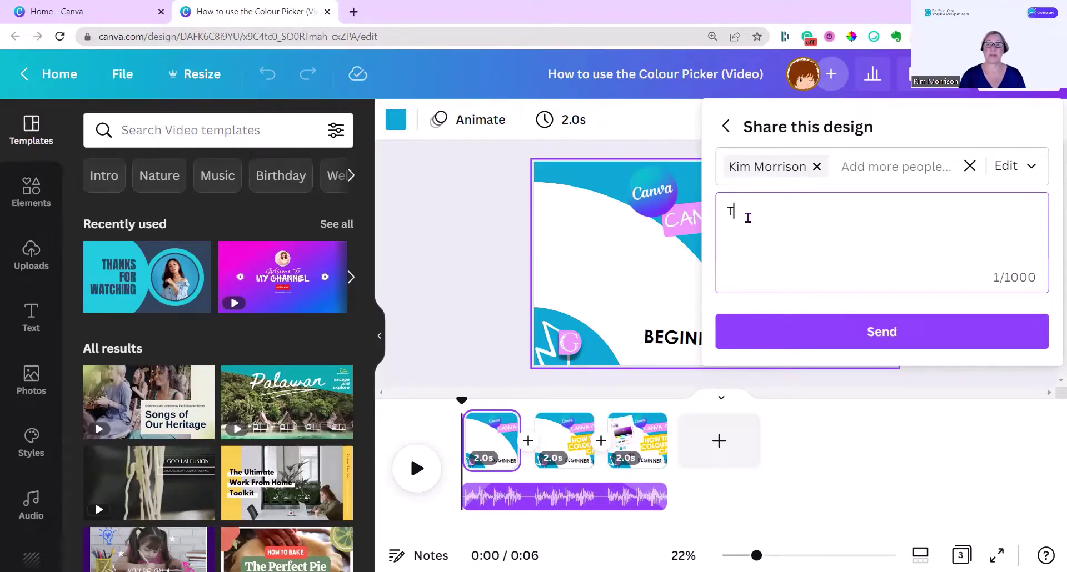
{"action": "type", "text": "his is another demo for my Share video"}
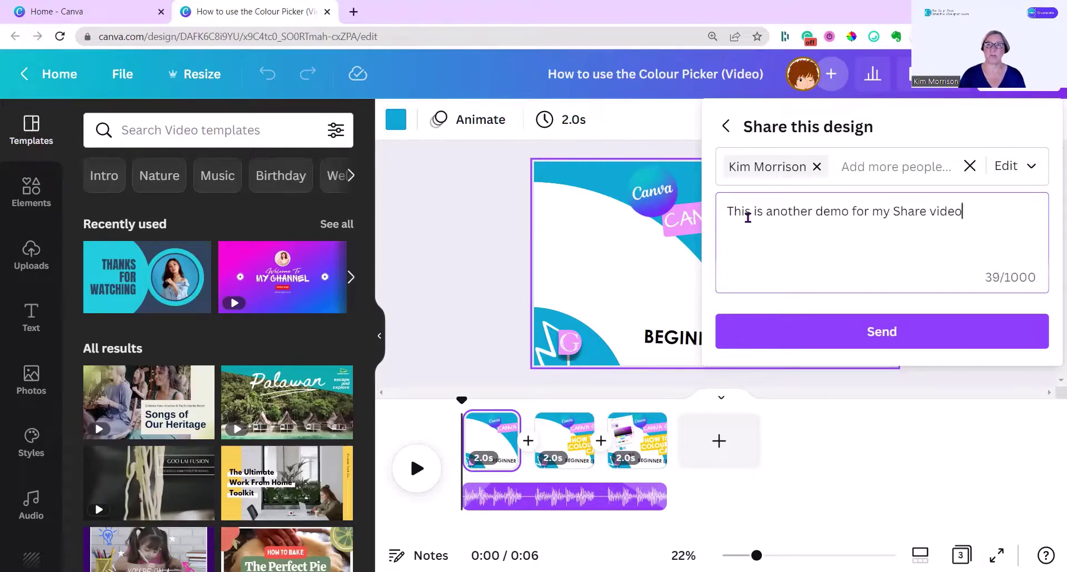
{"action": "left_click", "coordinate": [874, 340]}
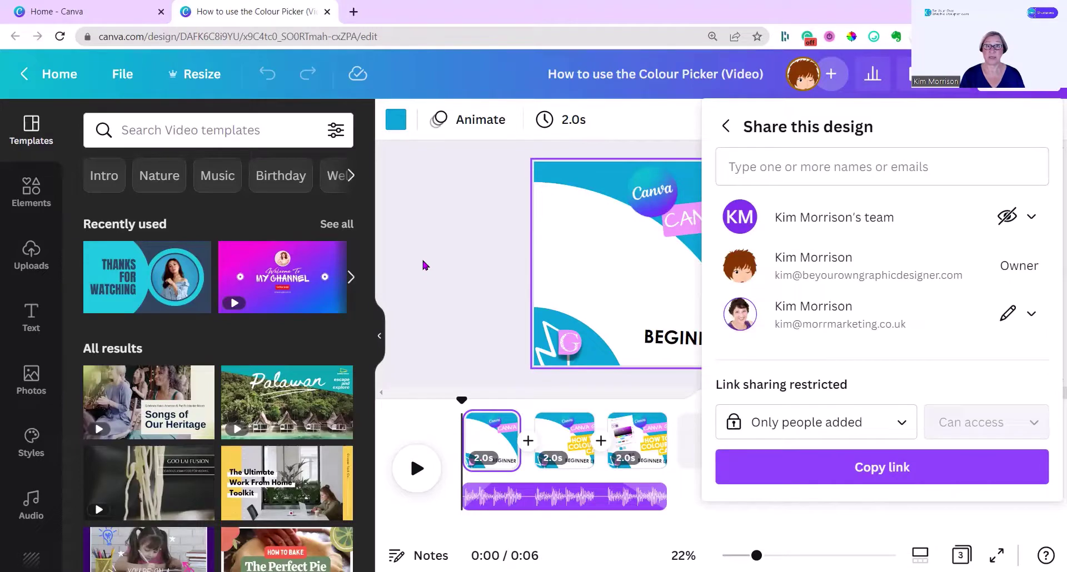